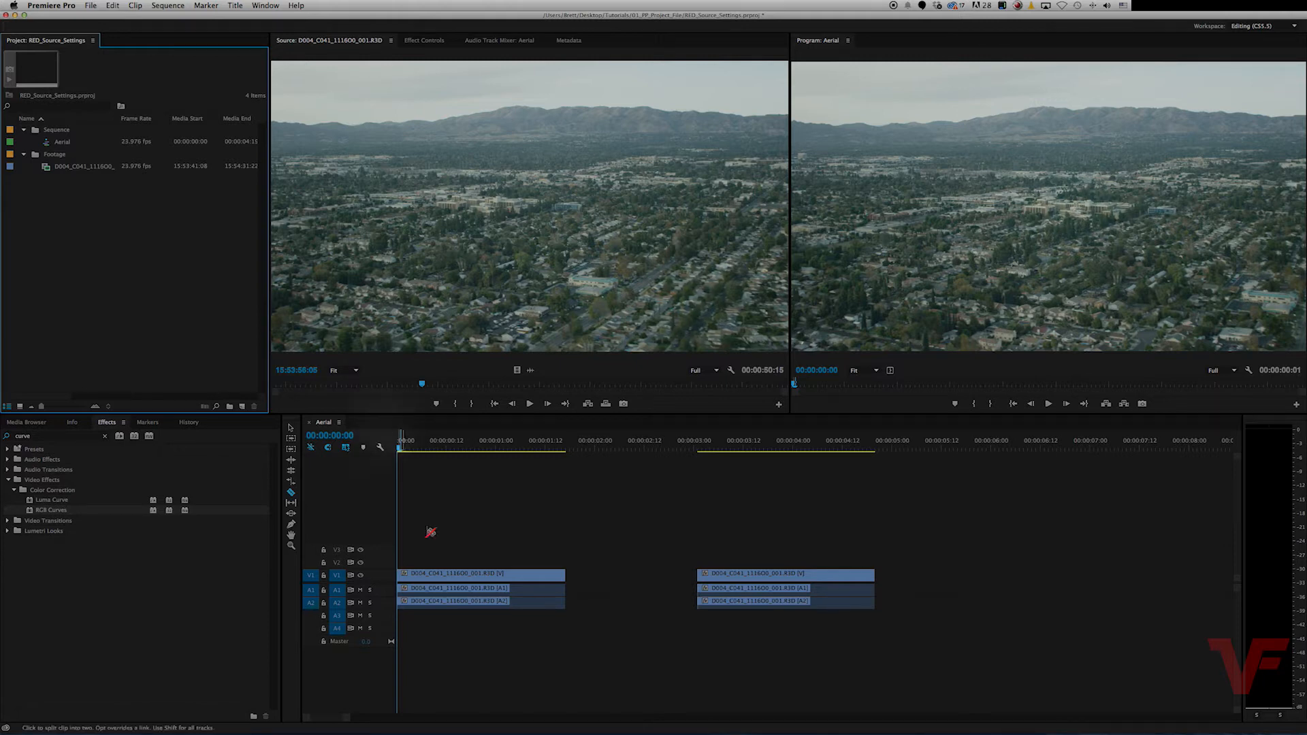
- Switch back to the Selection tool (V) and bring up the first timeline clip's context menu
key(v)
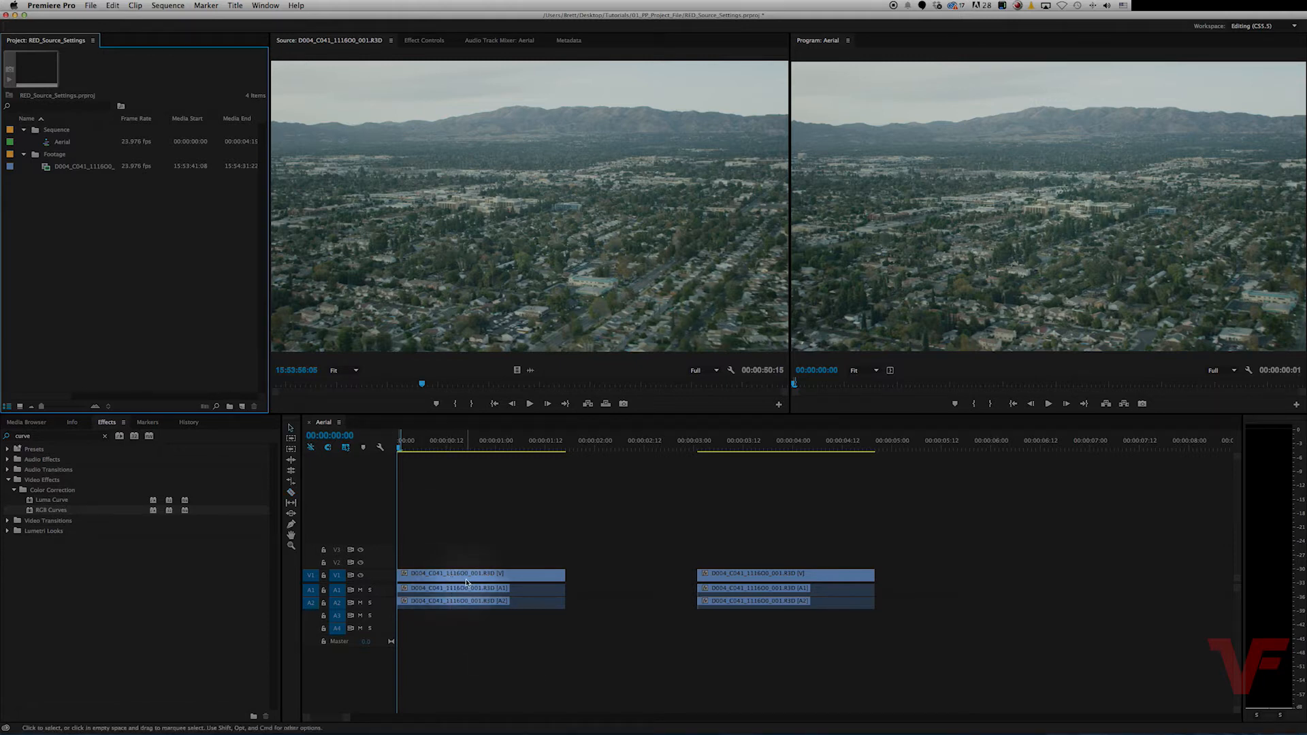
right_click(487, 579)
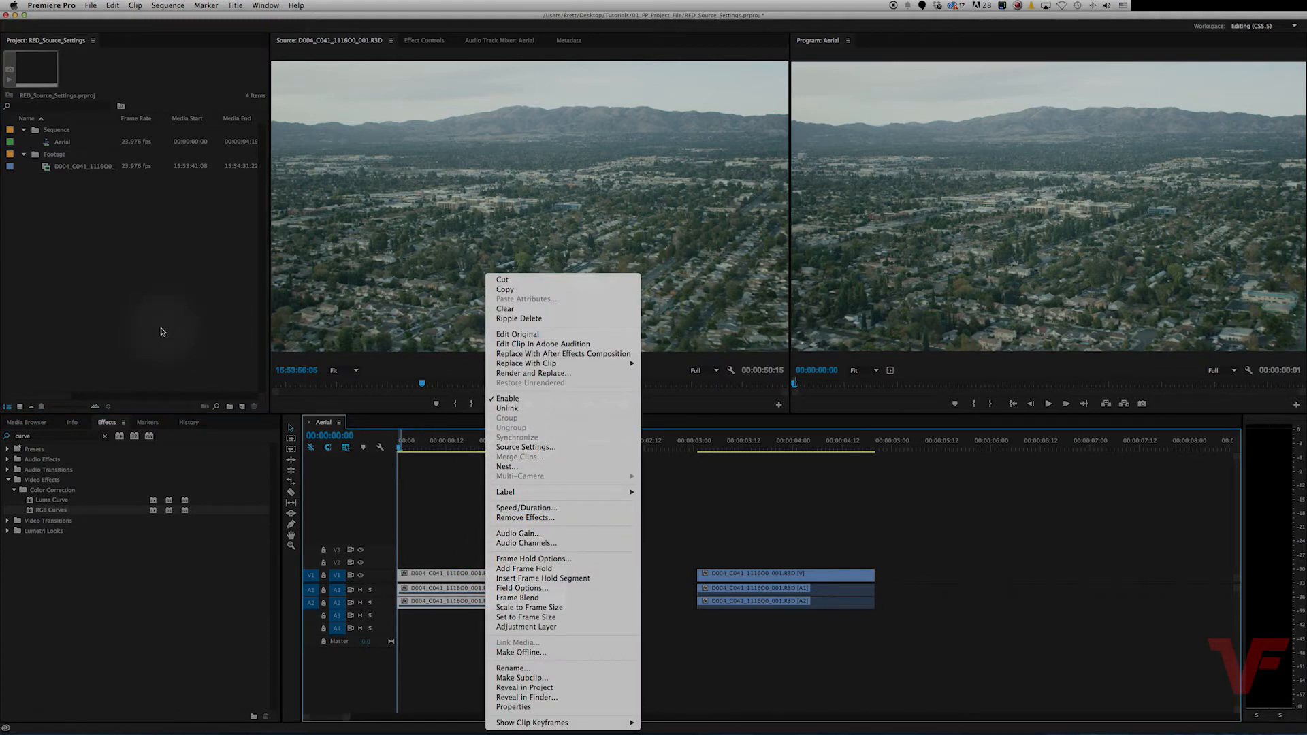
- Dismiss the menu, check the R3D footage item's menu in the Project panel, then reopen the first aerial clip's menu
click(141, 295)
click(53, 171)
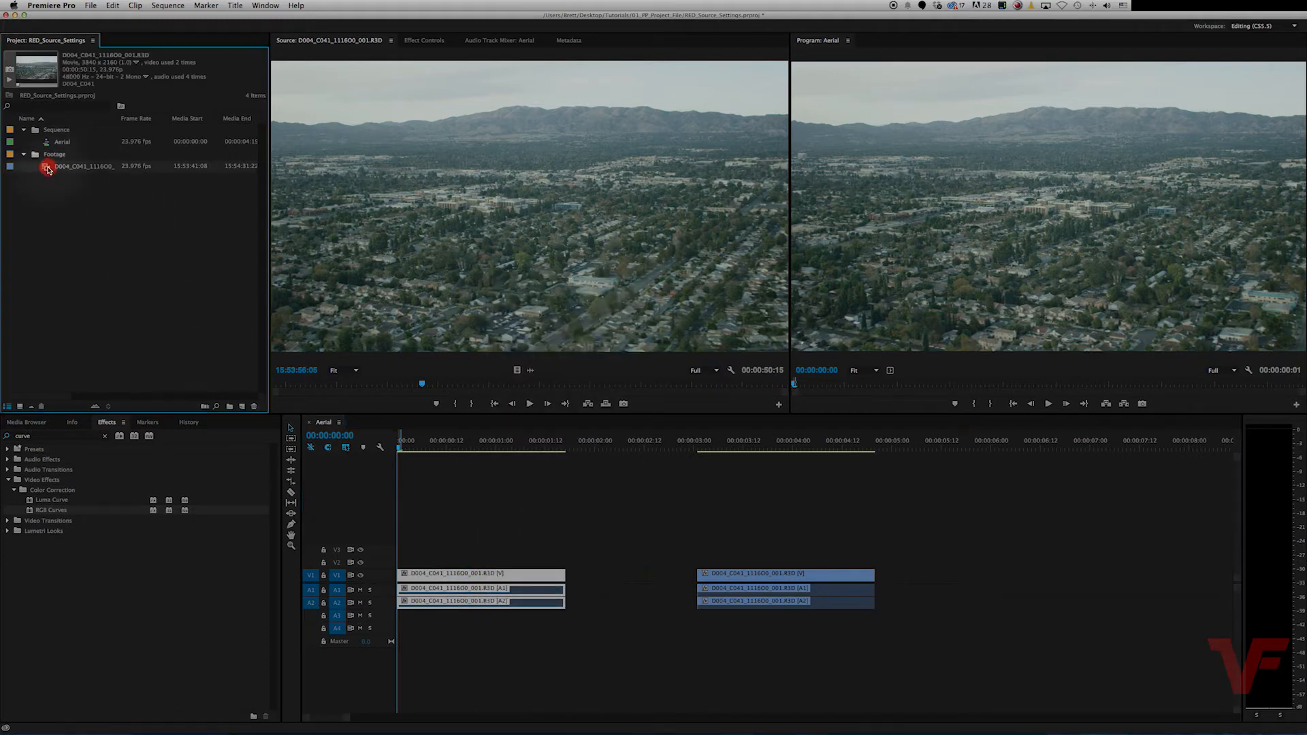
right_click(53, 171)
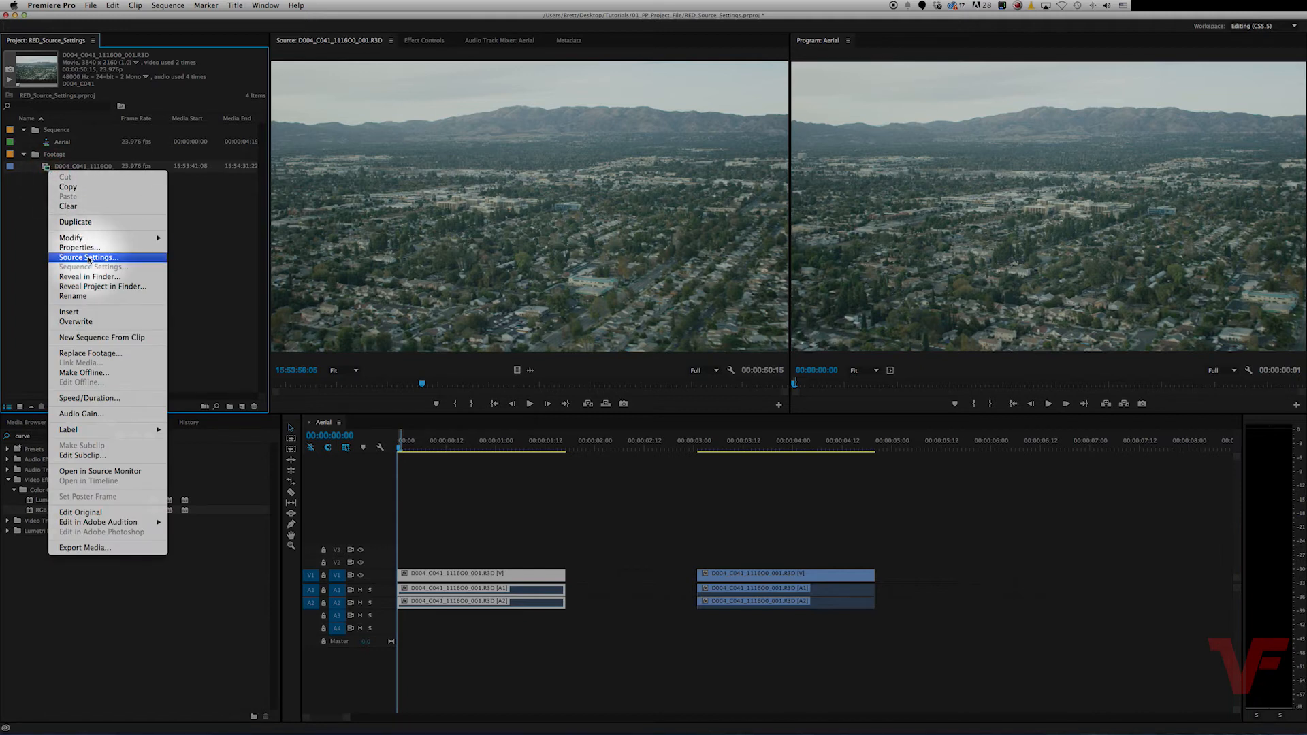
click(194, 285)
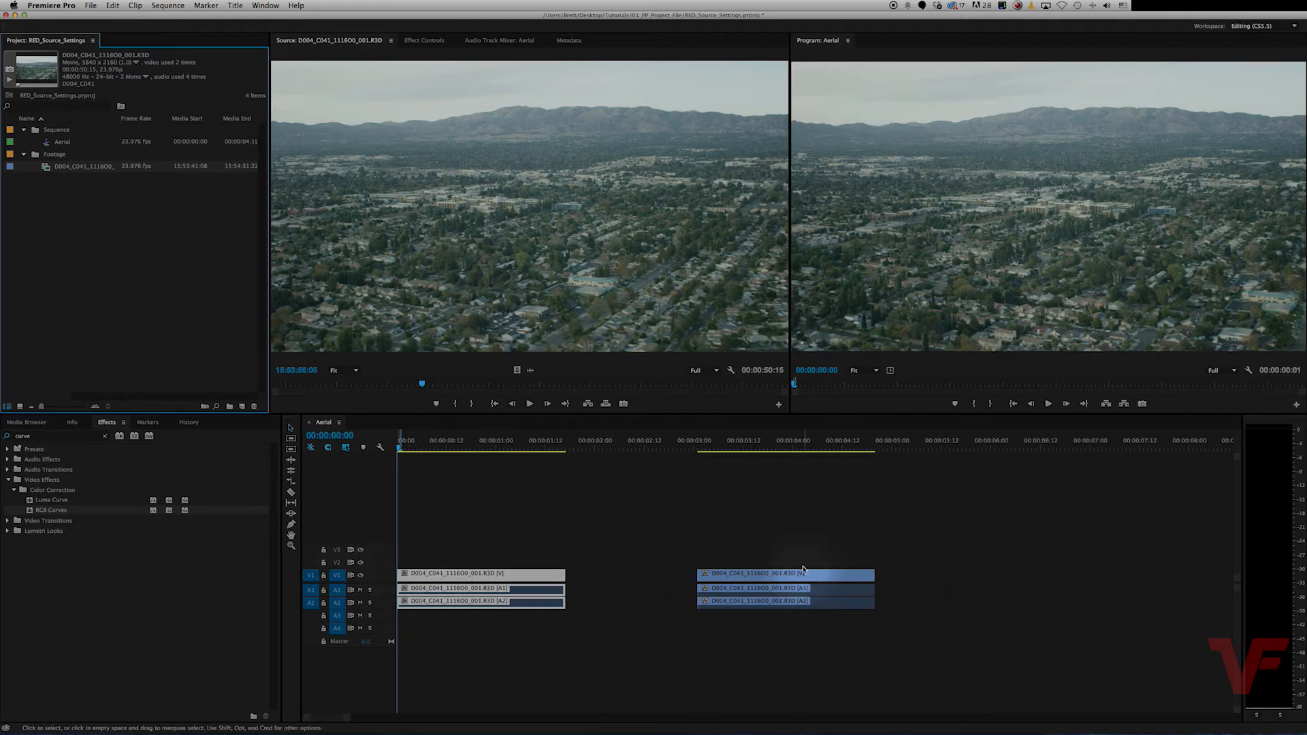
right_click(485, 579)
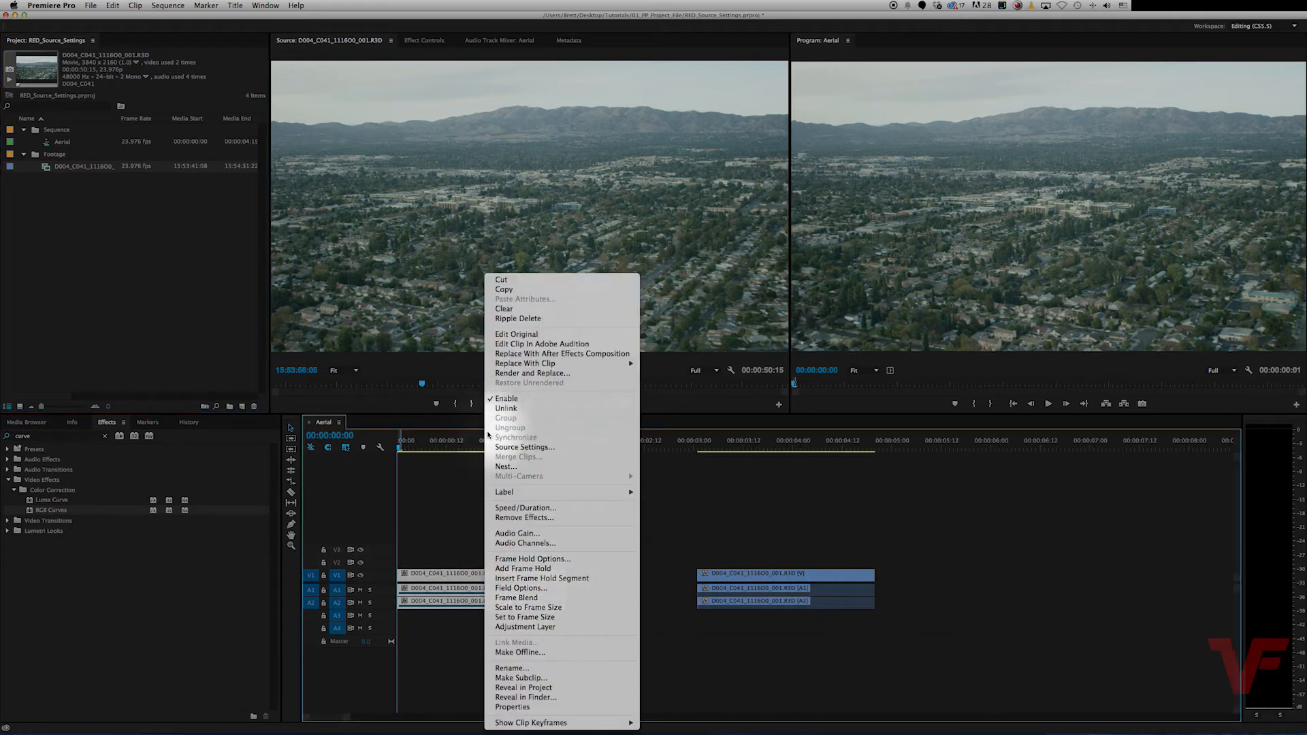
- Choose Source Settings... to bring up the RED R3D Source Settings dialog for the aerial clip
click(499, 450)
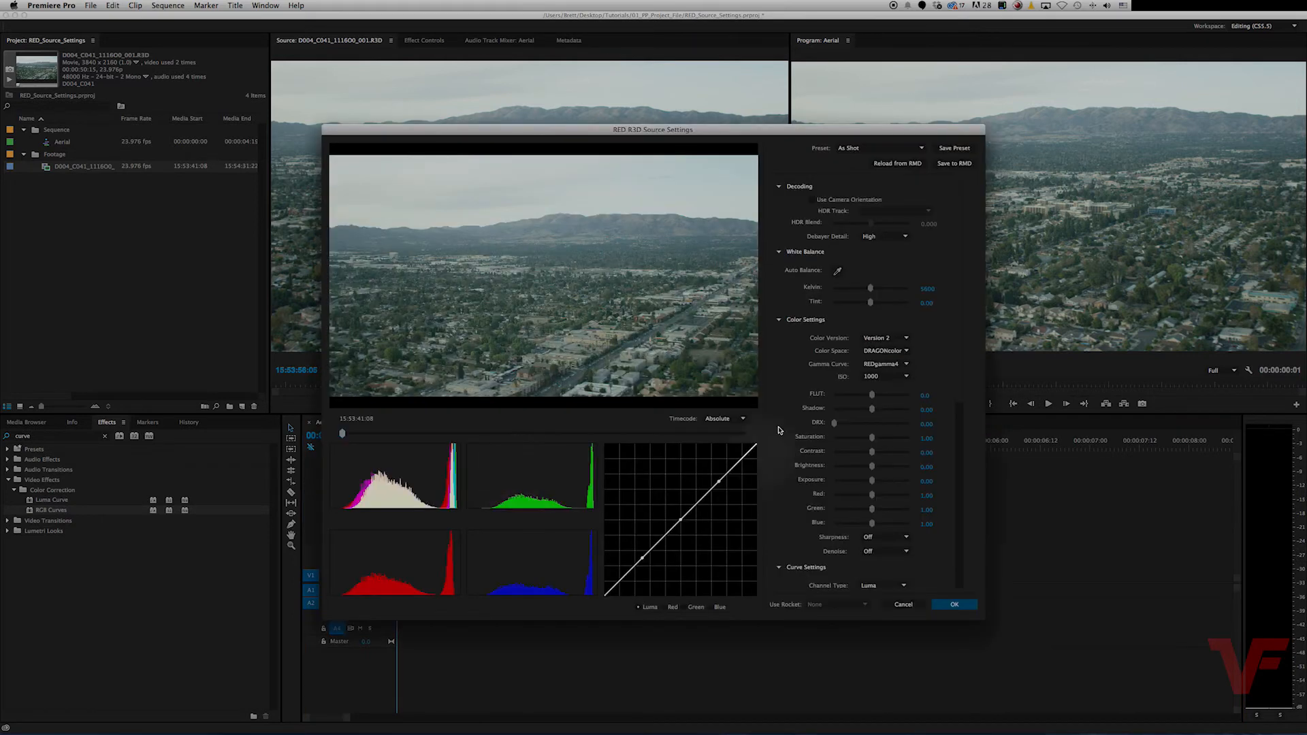